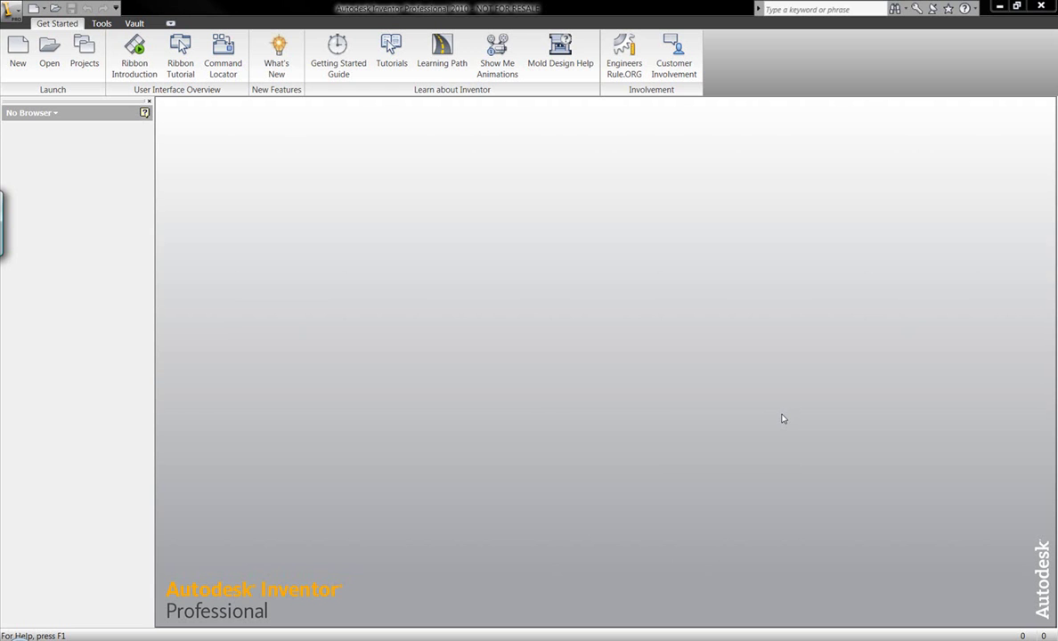
- Show the Converted Files folder filtered to SolidWorks files under the Dishwasher Demo project
click(49, 53)
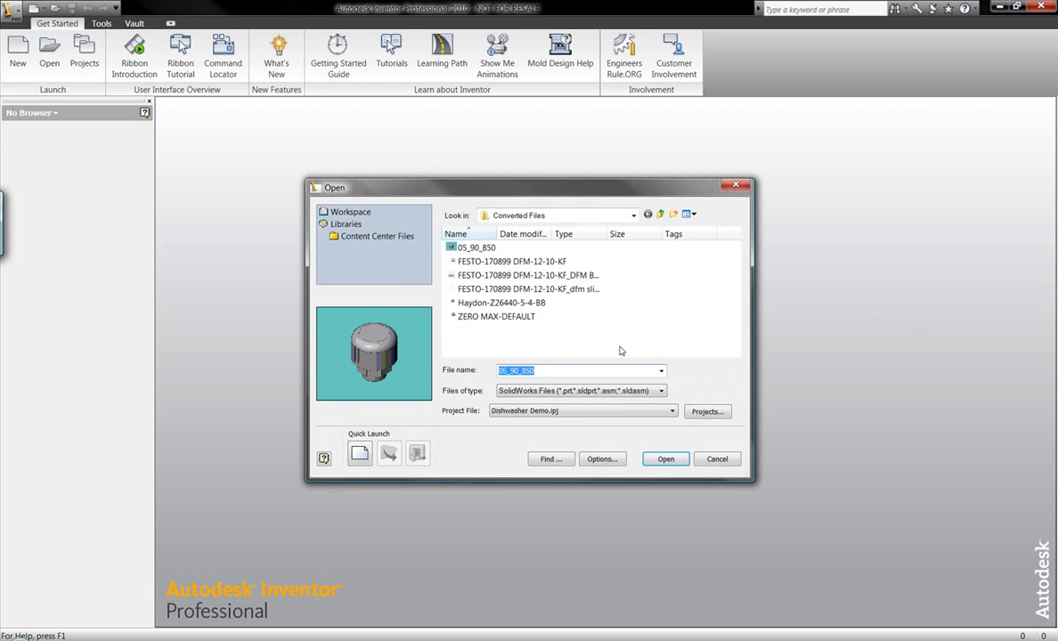
click(658, 393)
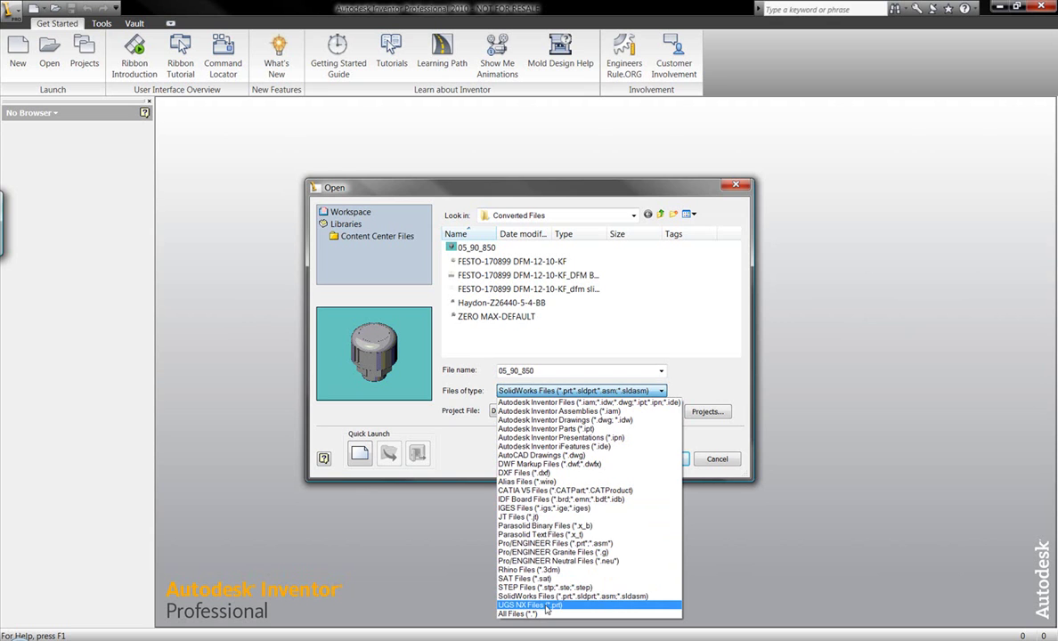
click(683, 487)
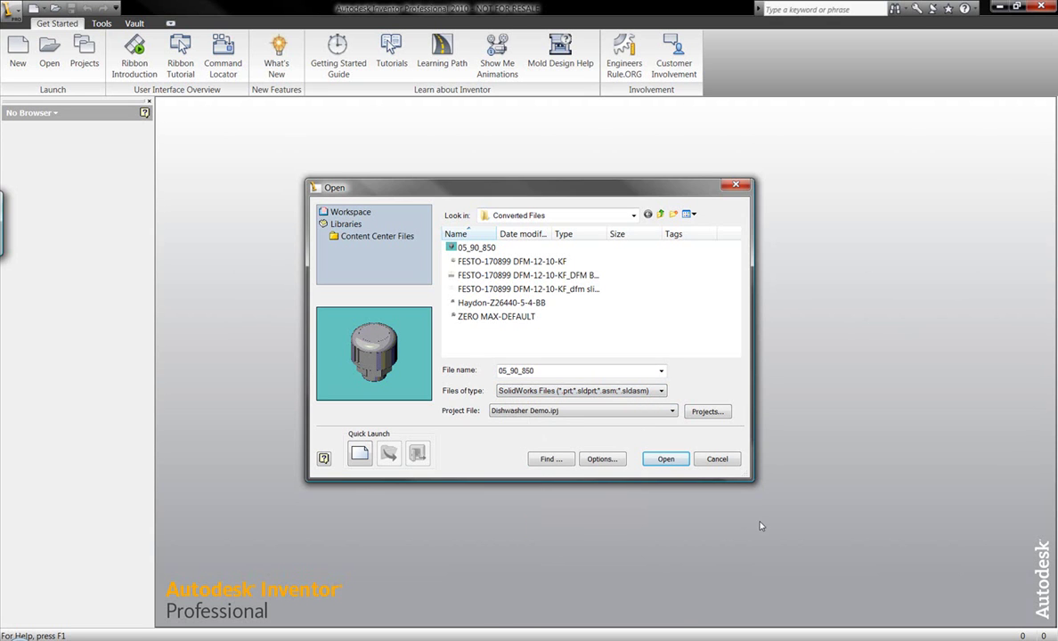
click(673, 412)
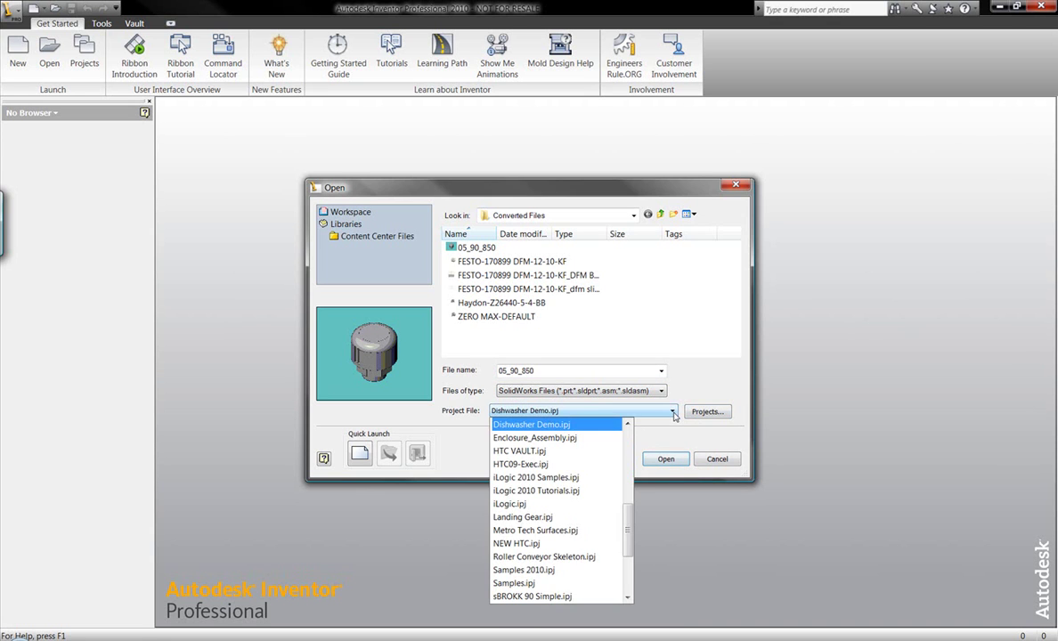
click(672, 412)
click(662, 391)
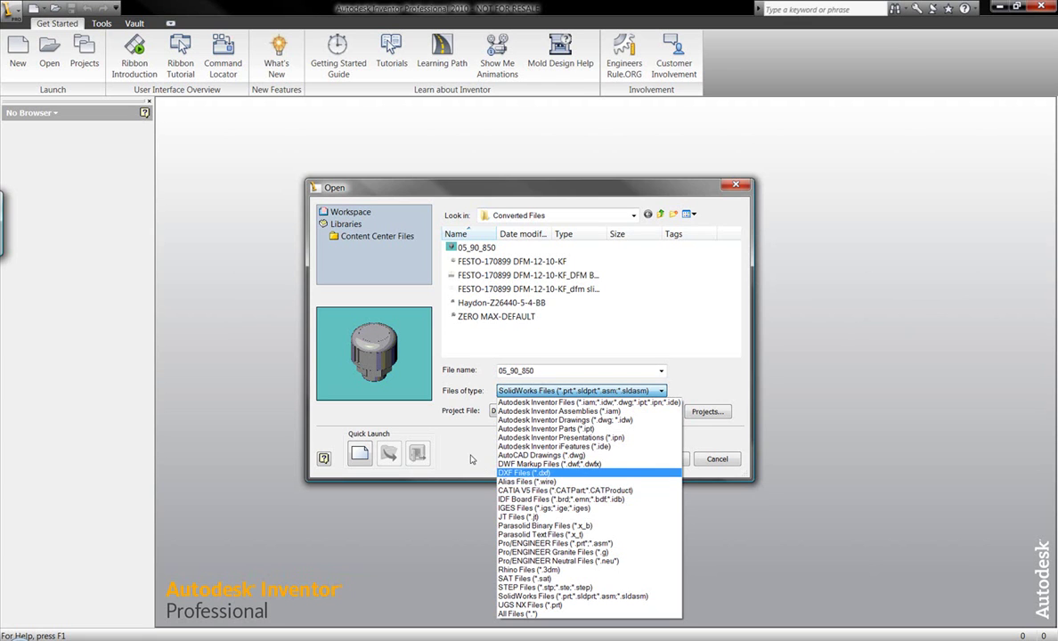
click(472, 459)
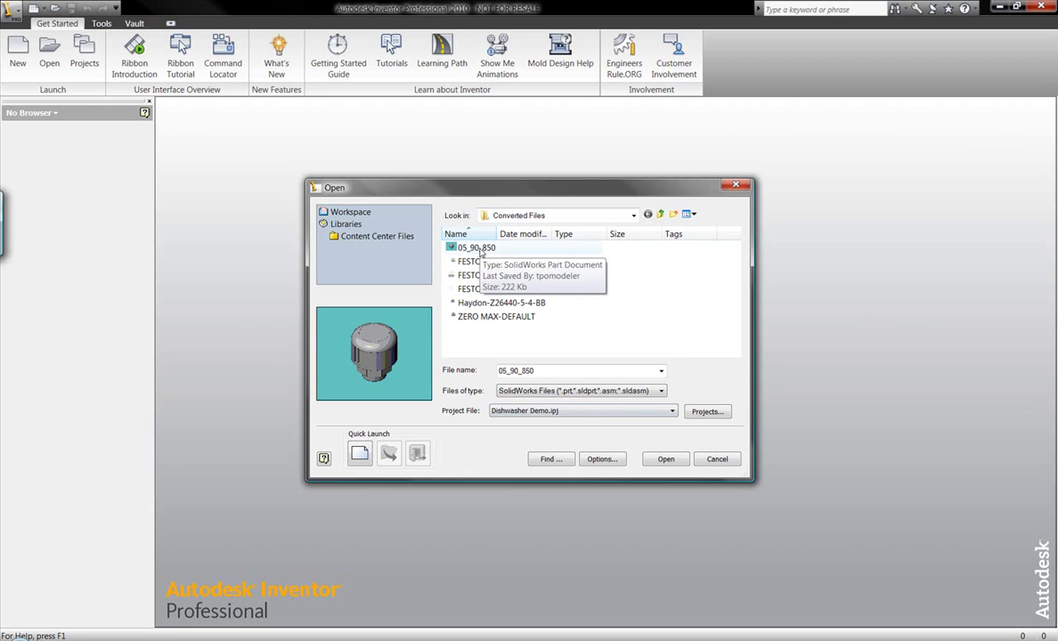
click(603, 459)
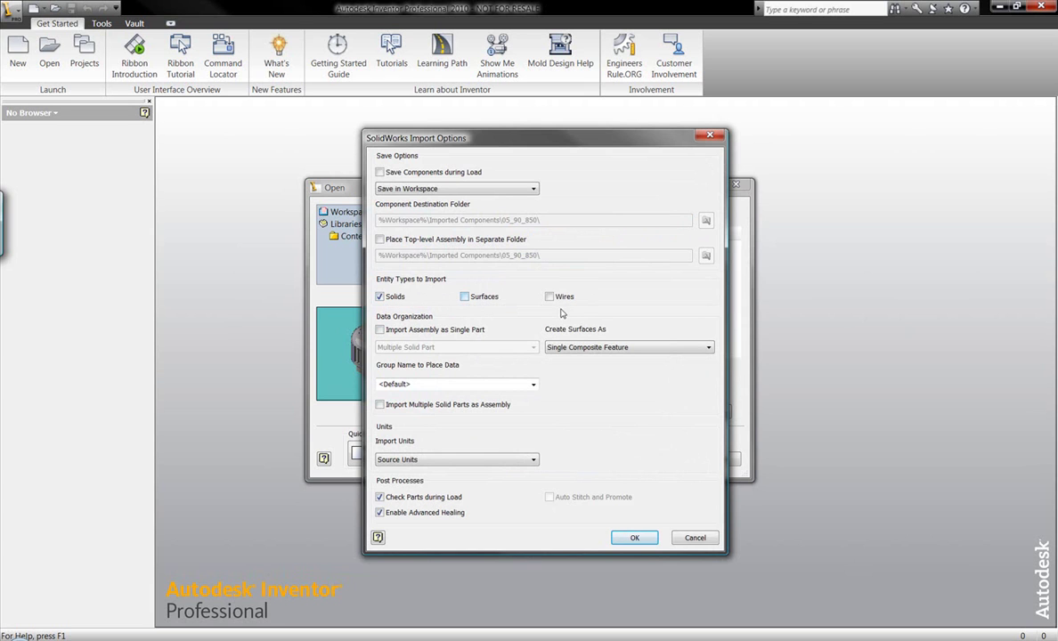
click(380, 330)
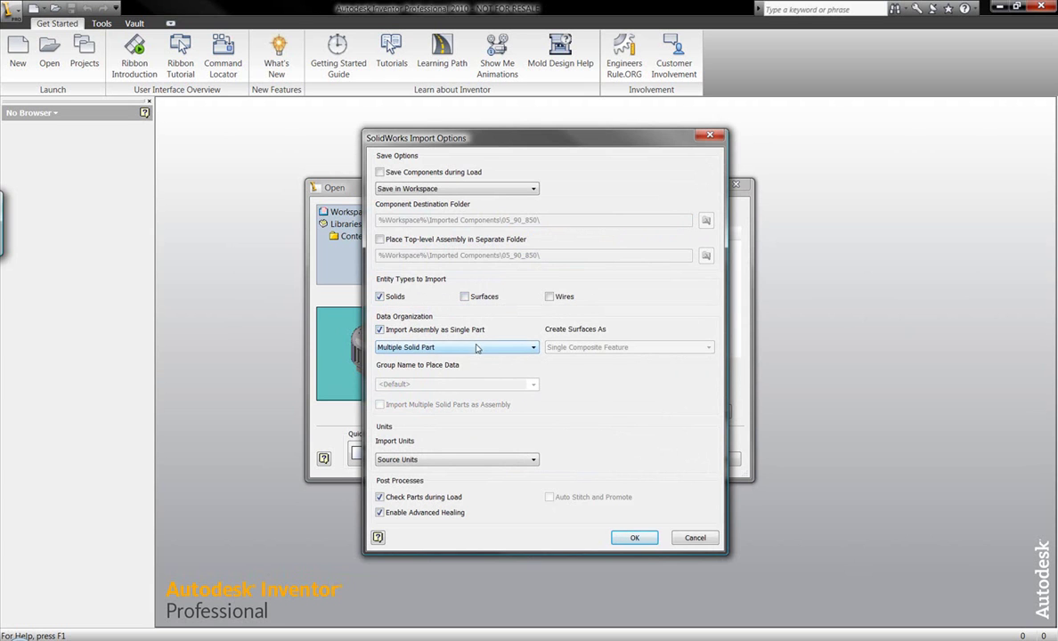
click(476, 348)
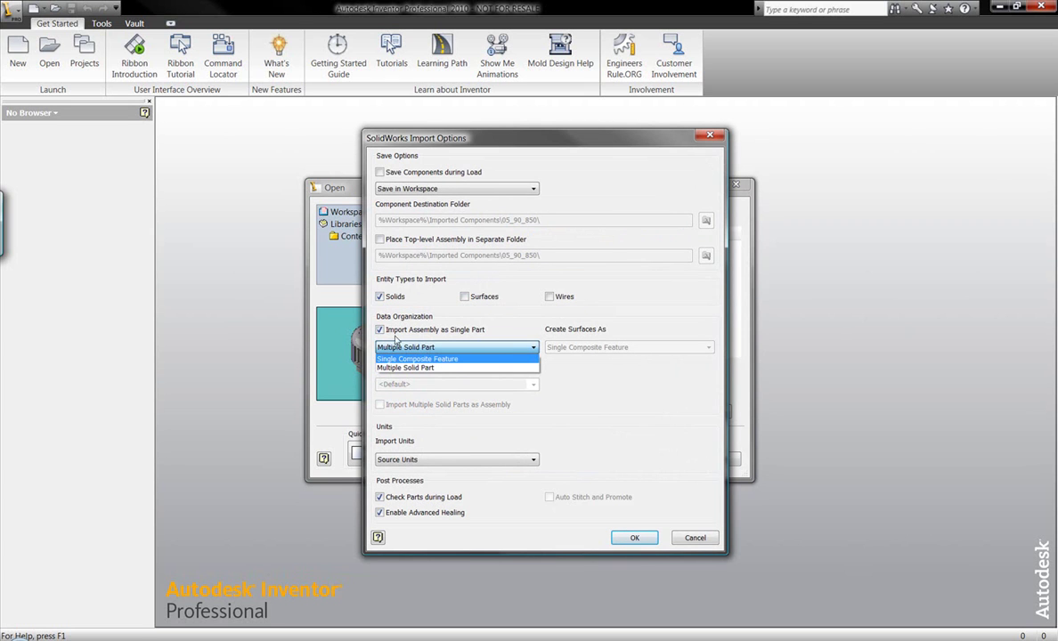
click(358, 312)
click(379, 330)
click(634, 537)
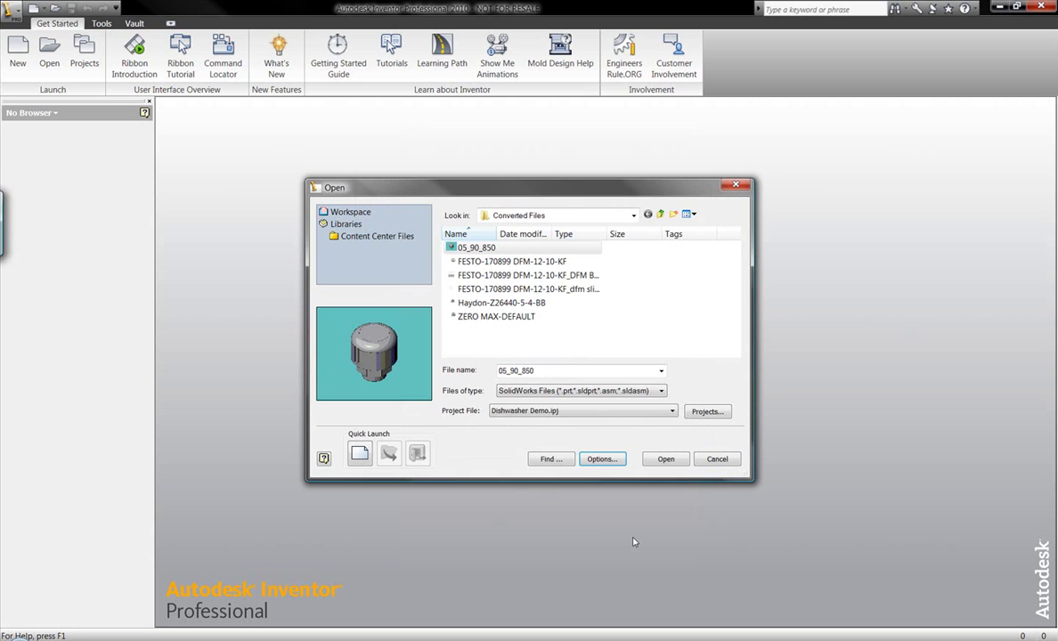
- Open part 05_90_850 and accept feature recognition on it
click(665, 459)
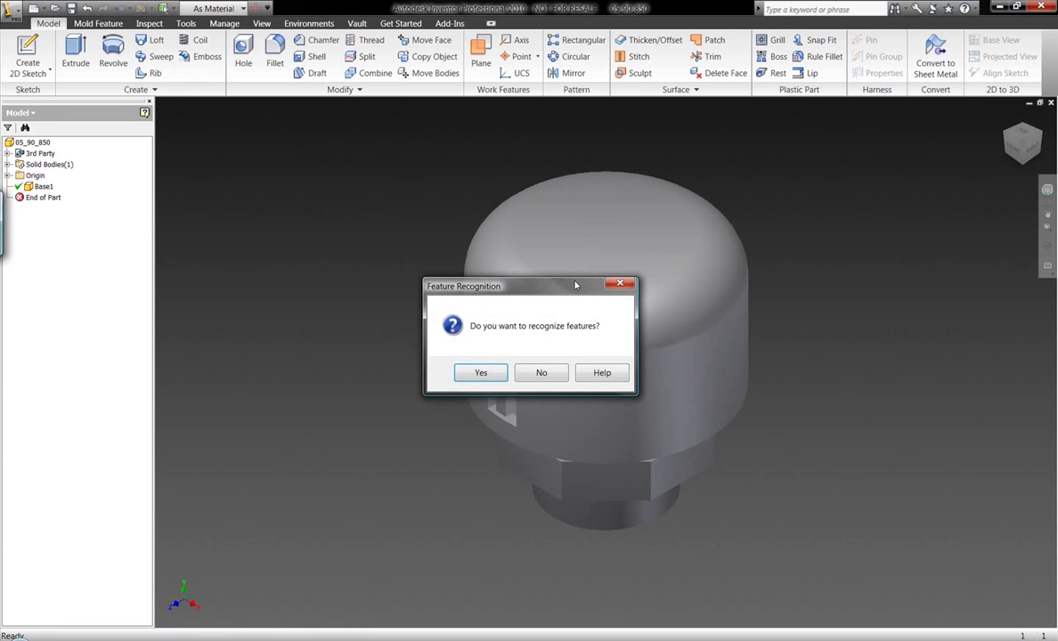
click(484, 375)
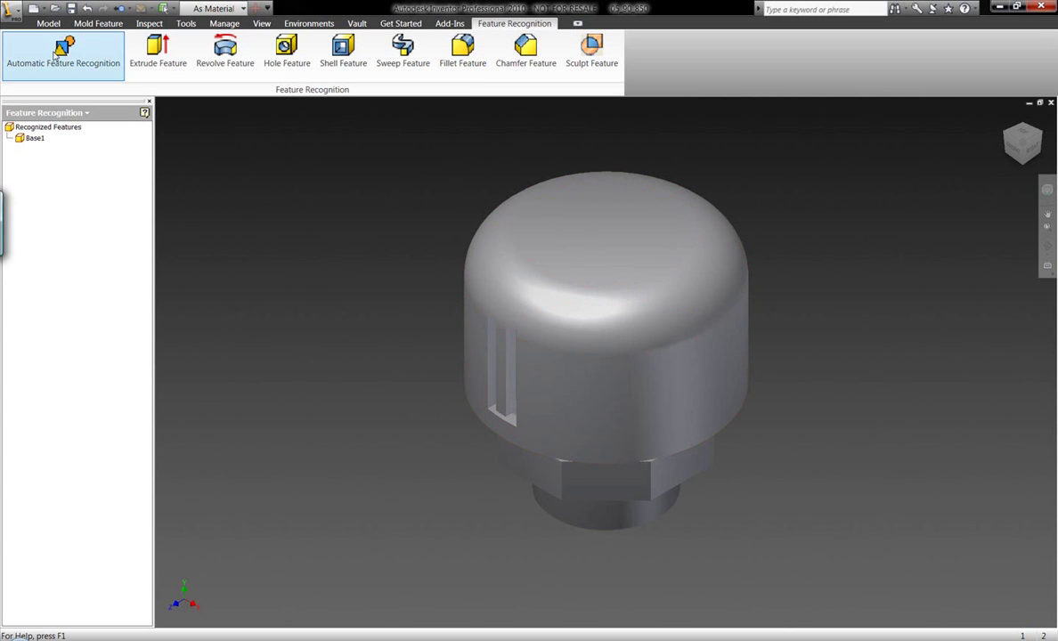
- Run automatic feature recognition on the whole part with Fillets excluded
click(56, 56)
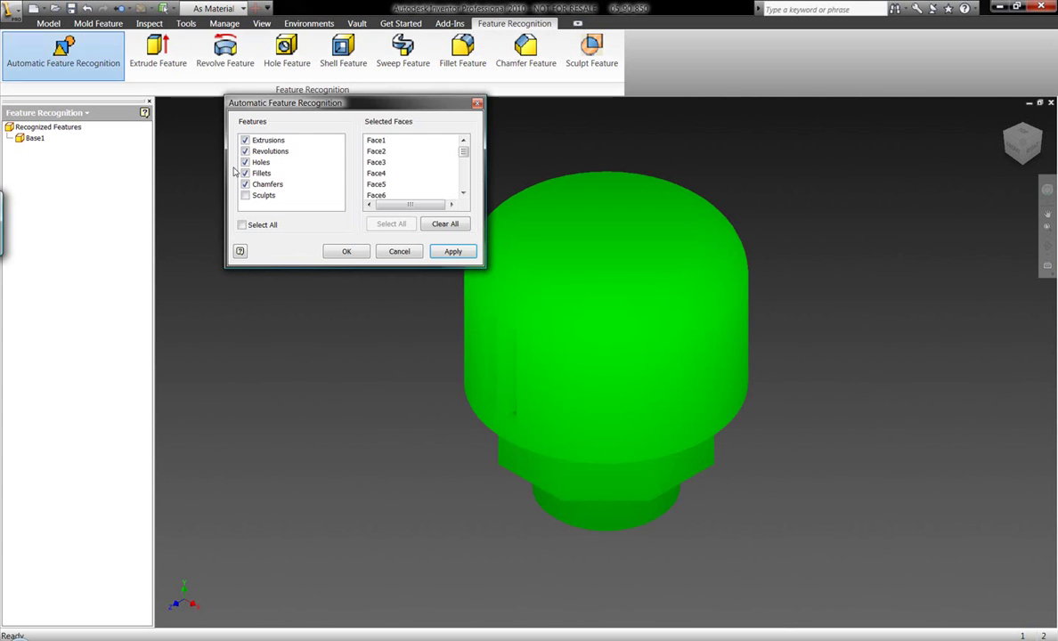
click(246, 173)
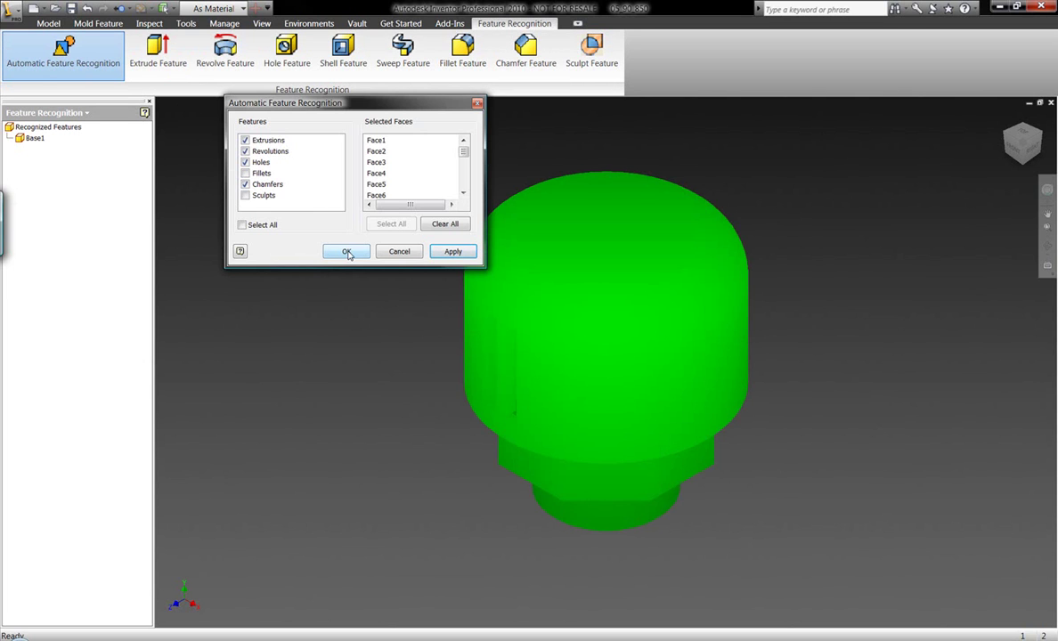
click(346, 250)
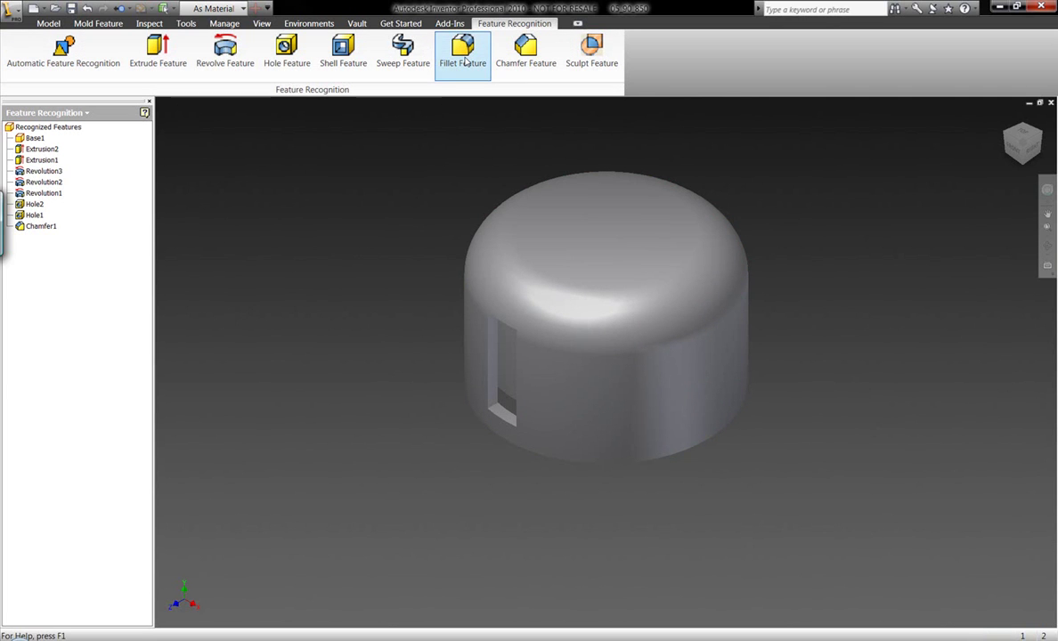
- Recognize the rounded top face as the fillet feature Fillet1
click(464, 61)
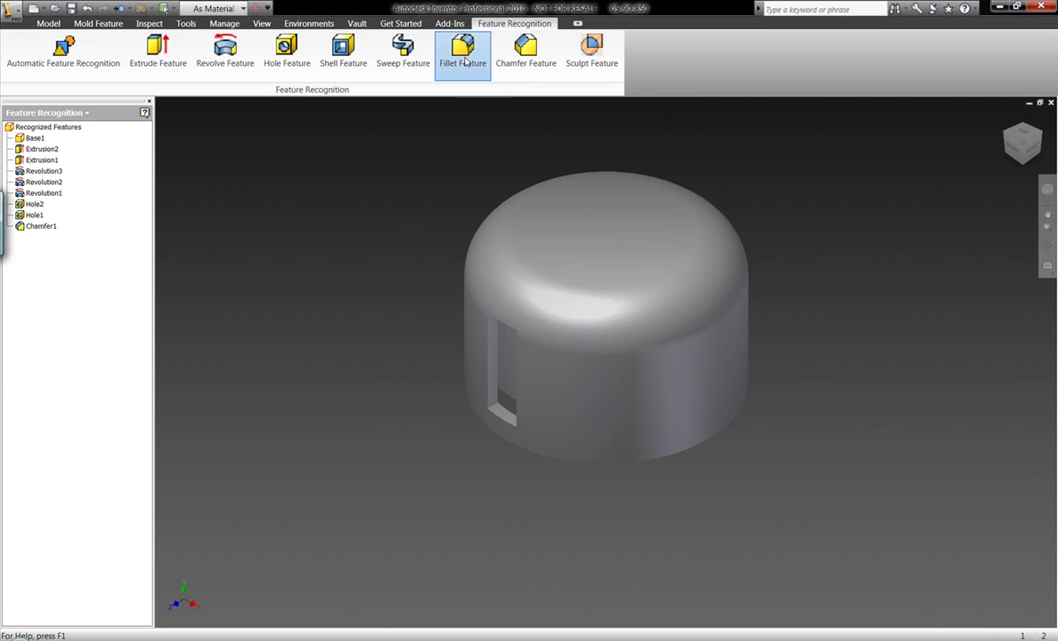
click(497, 273)
click(222, 237)
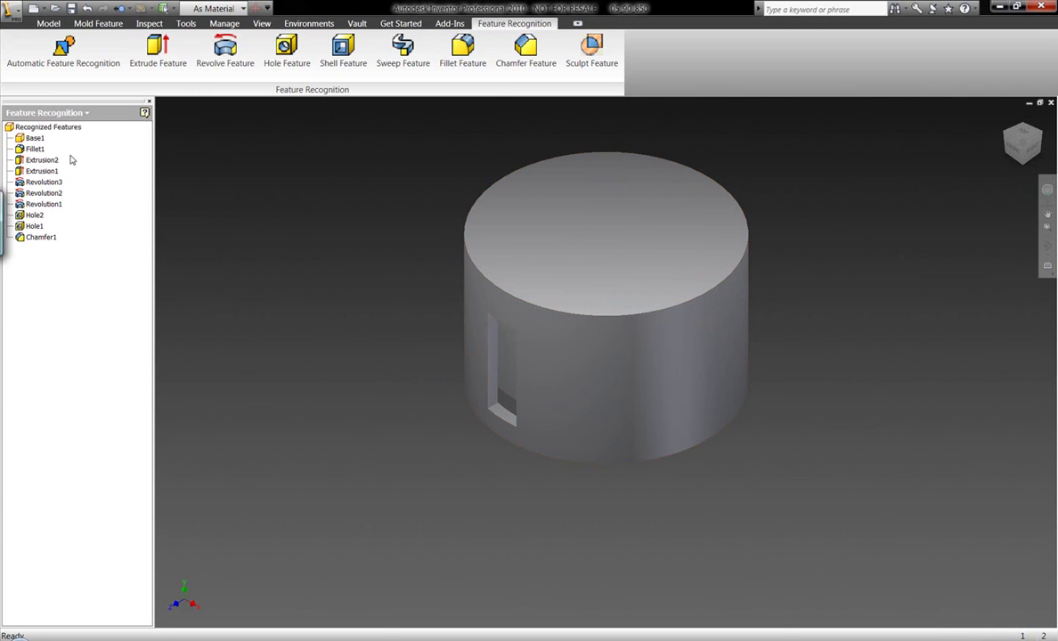
- Leave Feature Recognition, creating all recognized features as native part features
click(105, 27)
click(504, 376)
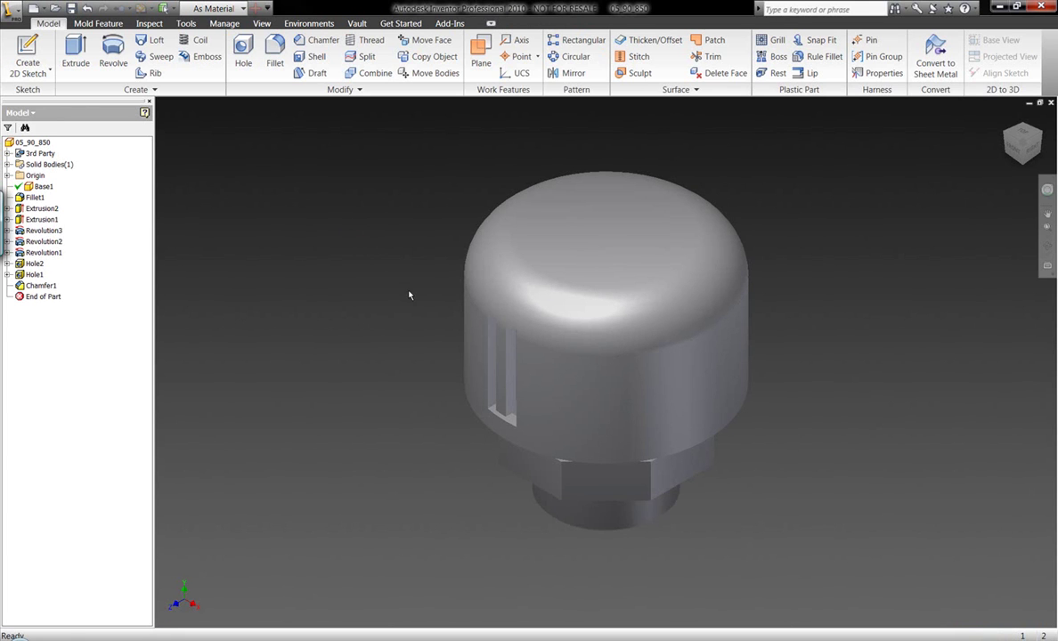
mouse_move(411, 295)
shift+middle_down()
mouse_move(409, 233)
mouse_move(406, 285)
shift+middle_up()
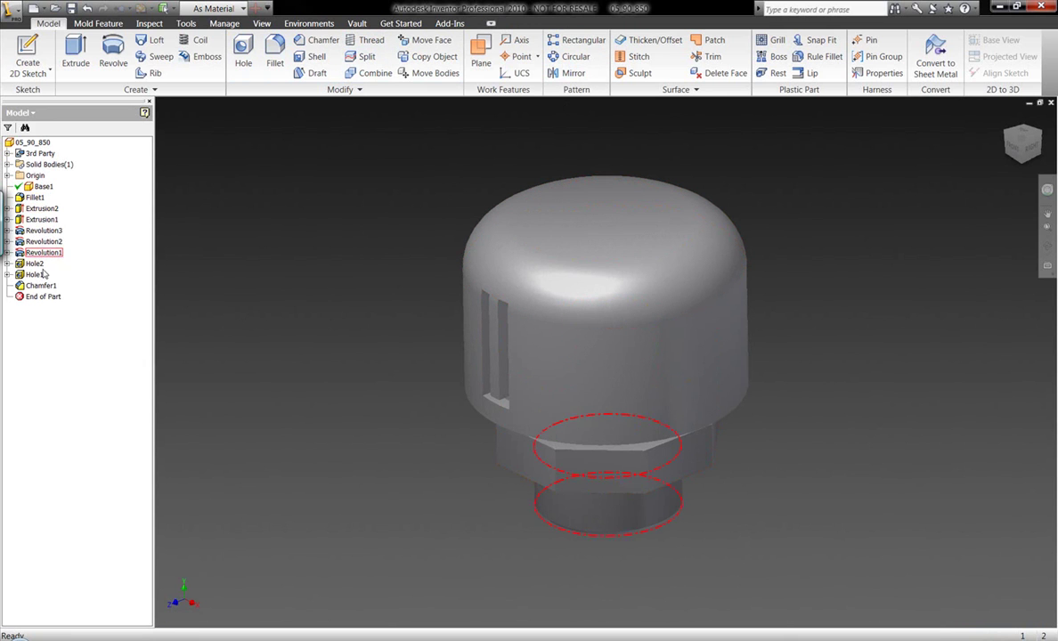
- Edit Fillet1, changing its radius from 16.1 mm to 10 mm
right_click(33, 198)
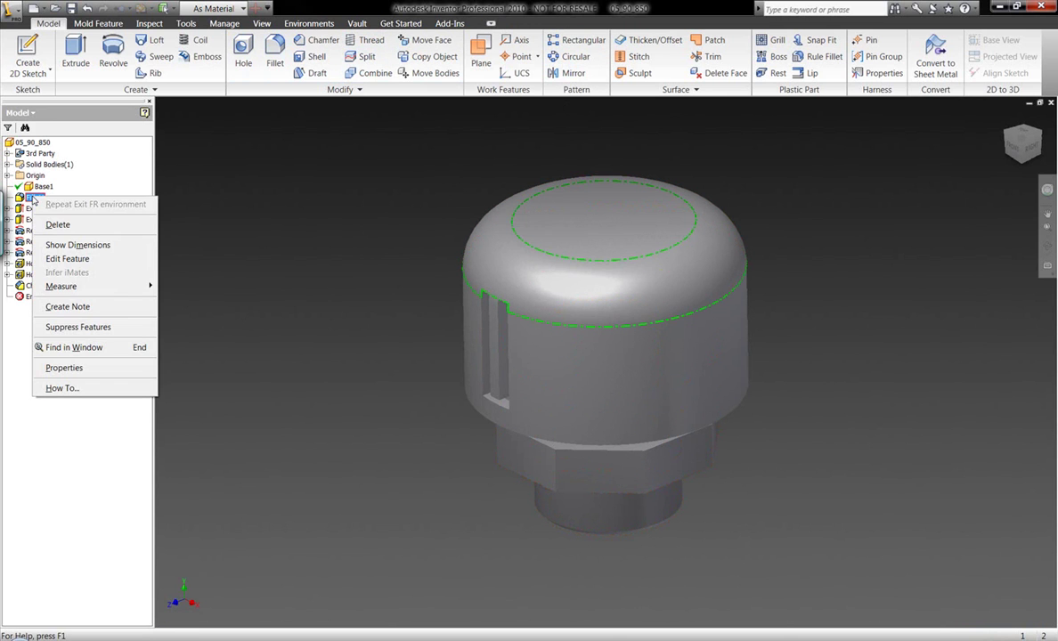
click(67, 240)
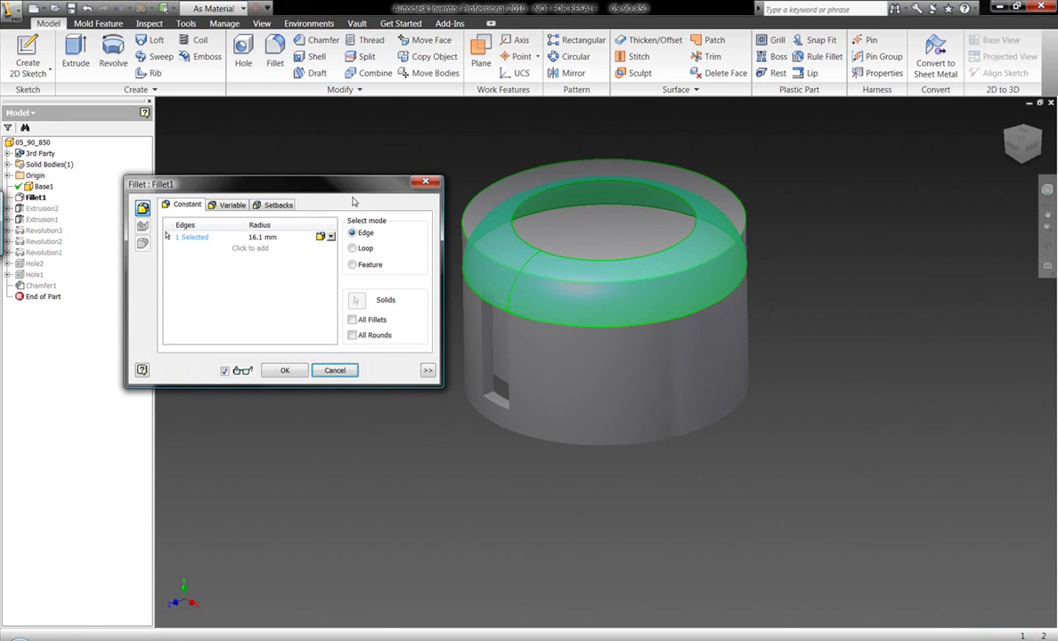
click(262, 237)
text(10)
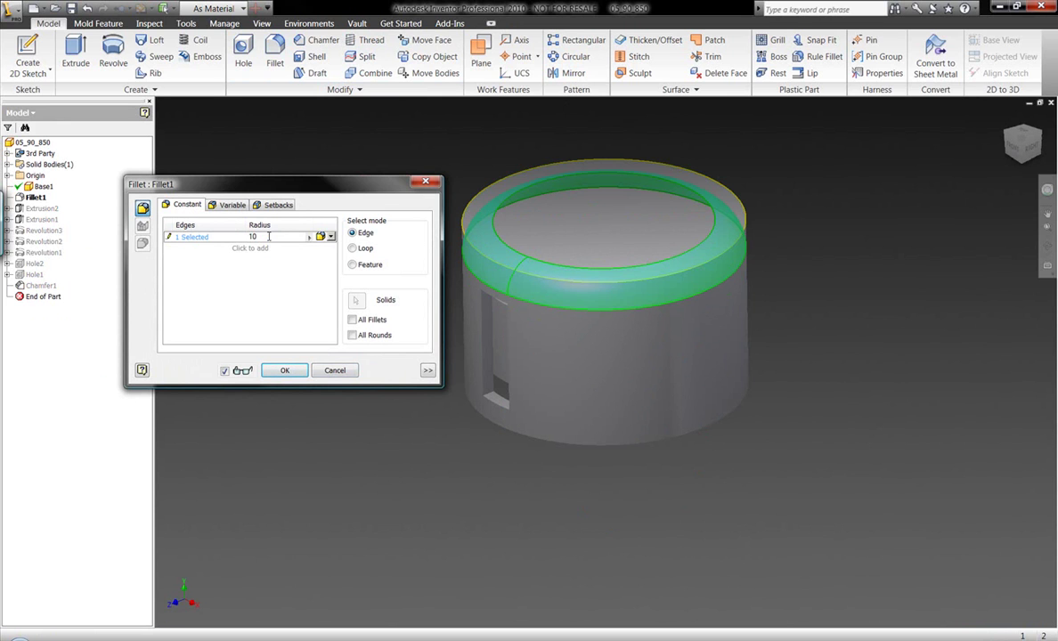
click(284, 370)
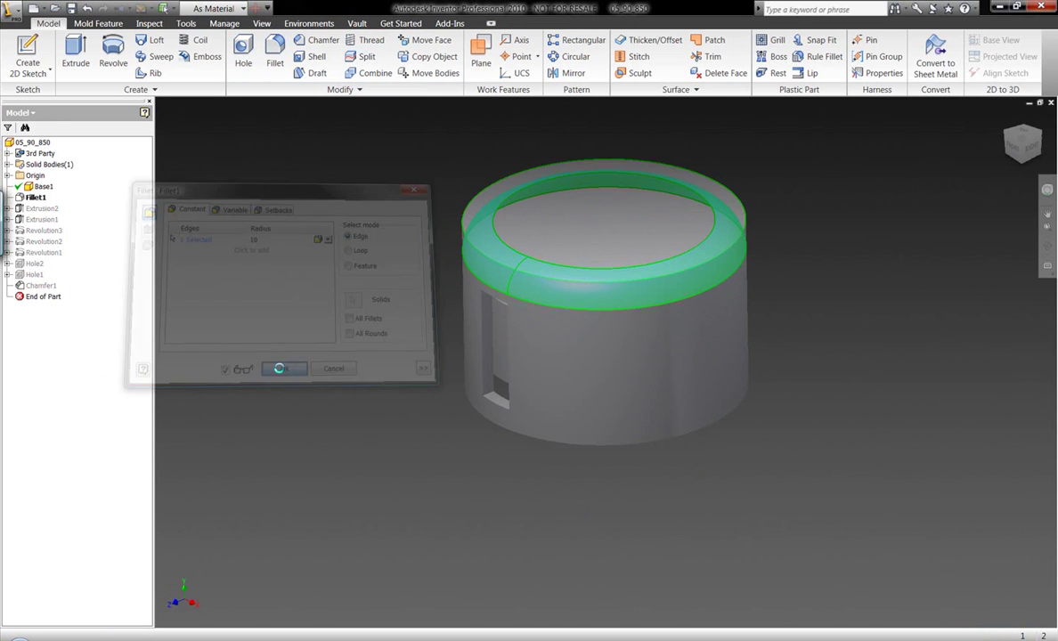
mouse_move(357, 203)
shift+middle_down()
mouse_move(361, 182)
mouse_move(355, 205)
mouse_move(364, 206)
shift+middle_up()
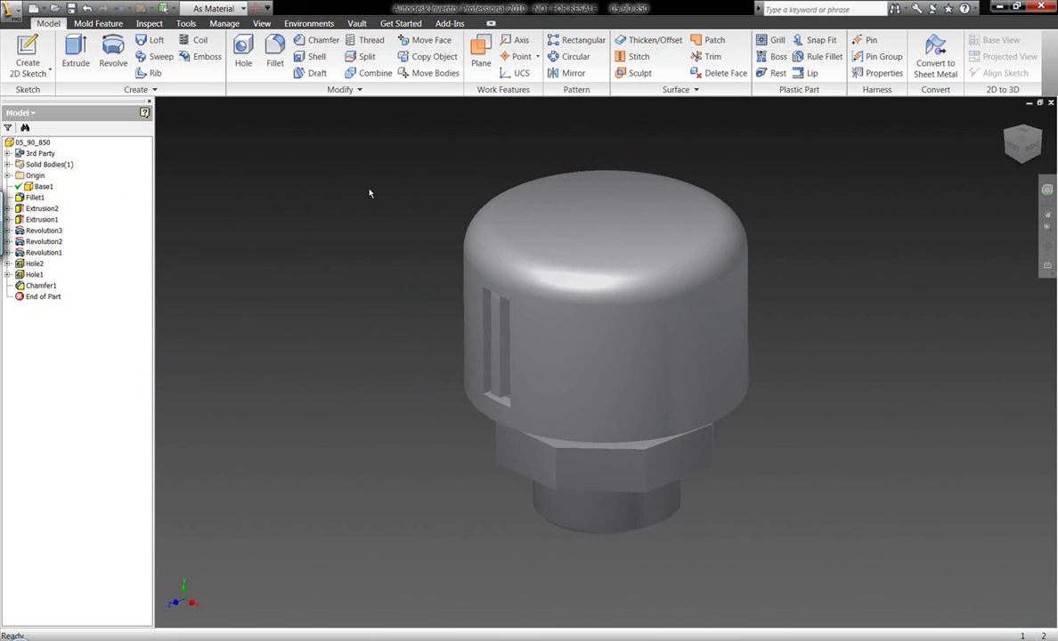
- Open the ZERO MAX-DEFAULT part, declining feature recognition
click(54, 9)
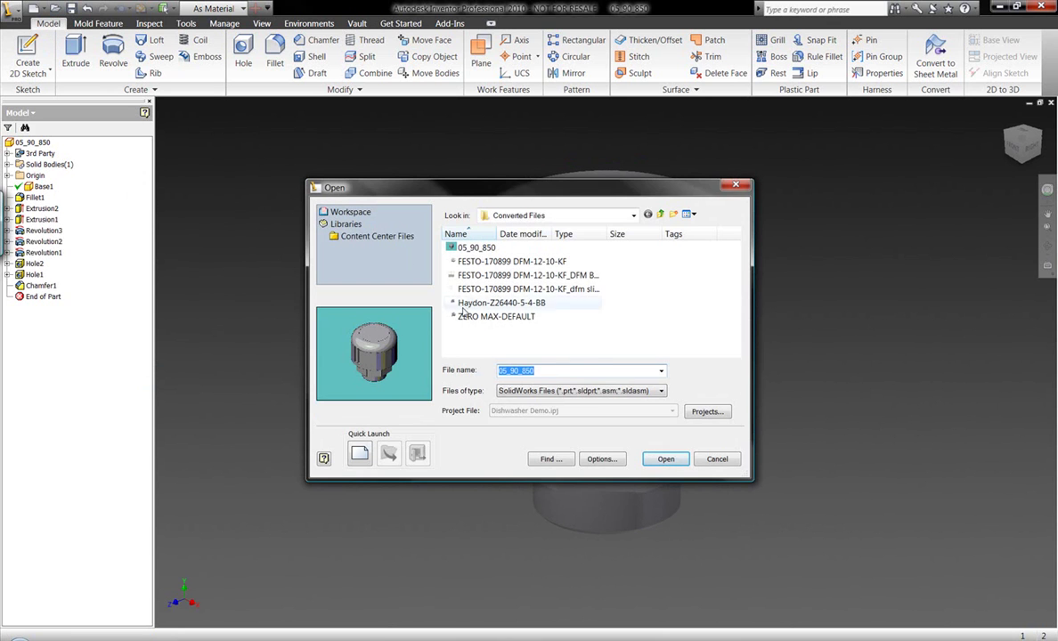
click(467, 317)
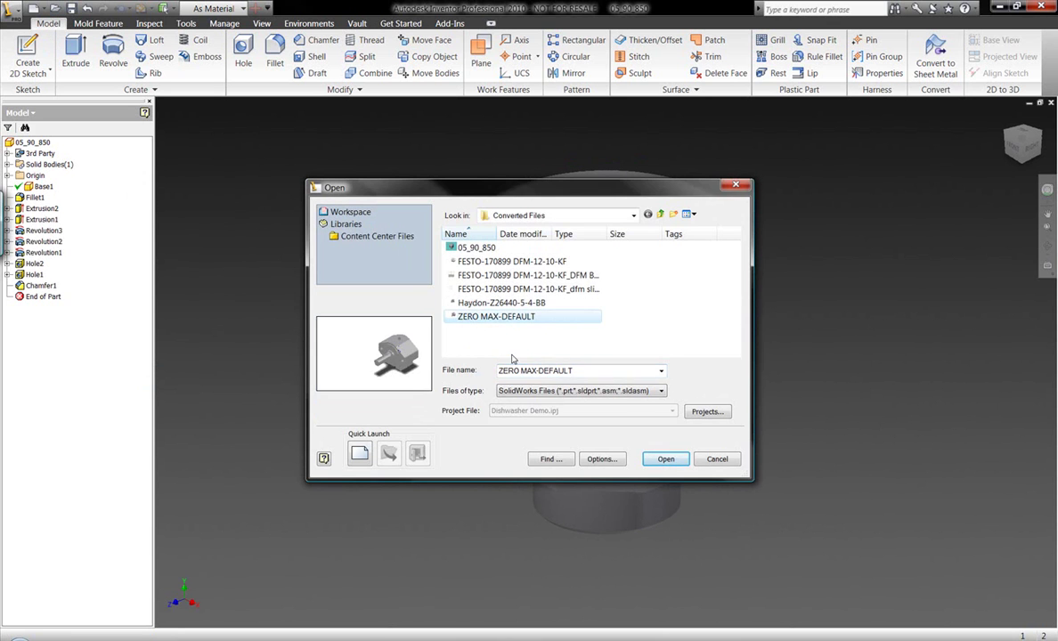
click(666, 460)
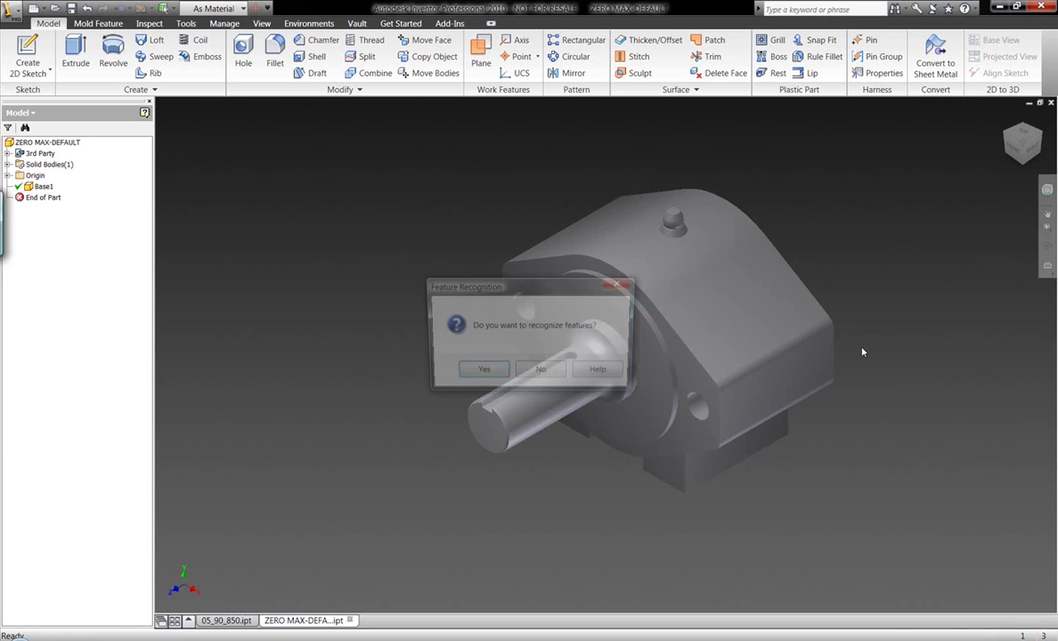
click(542, 373)
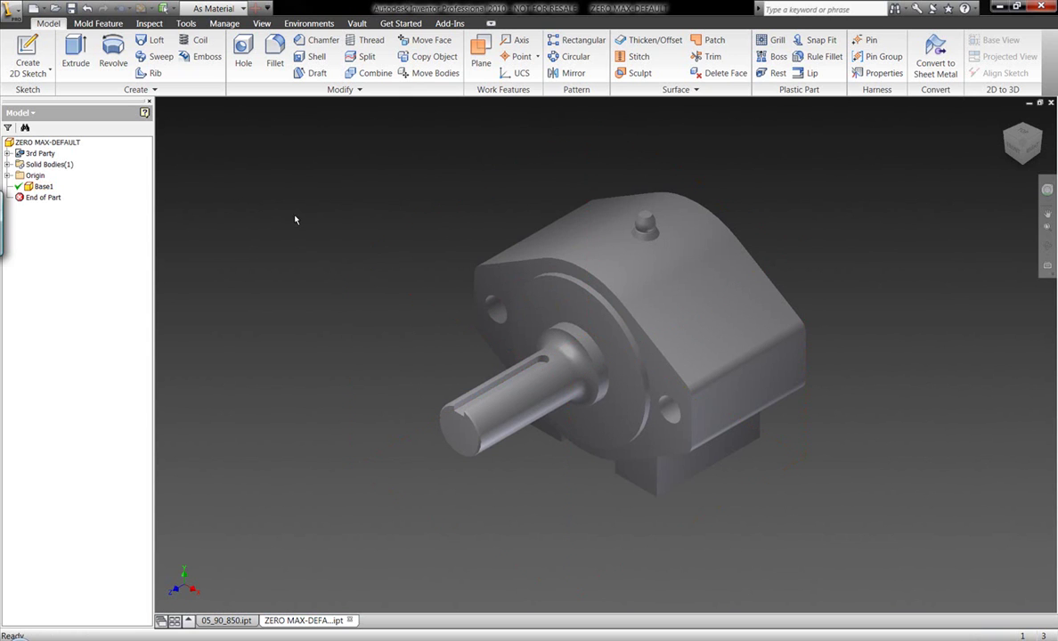
- Enter Edit Base Solid on Base1 and position the view on its side bevels
key(F4)
drag(350, 243, 364, 262)
key(Escape)
double_click(43, 186)
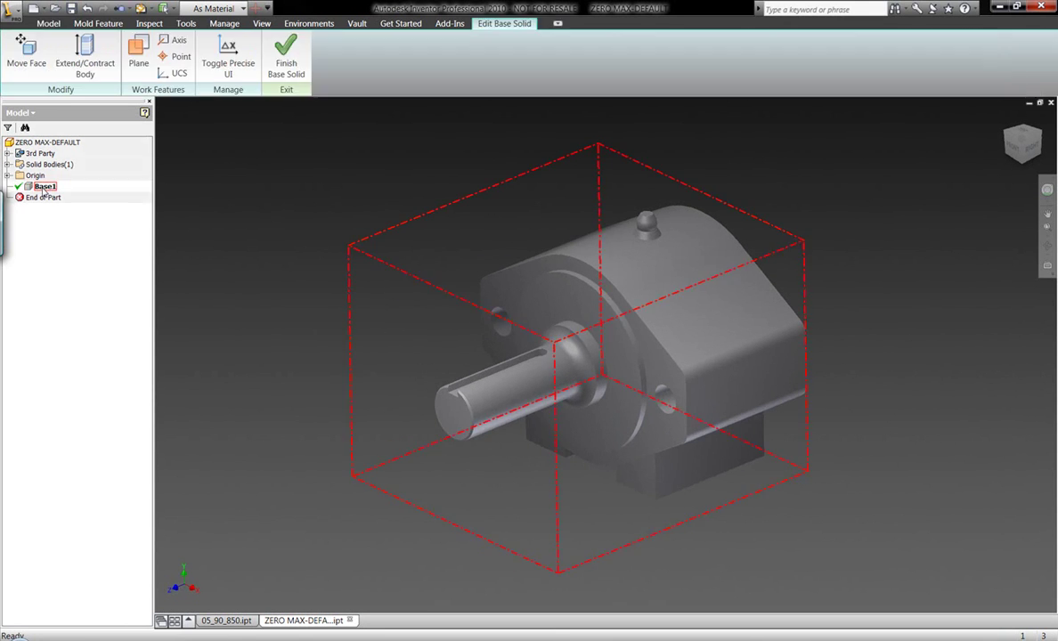
click(1042, 134)
key(F2)
drag(817, 215, 771, 179)
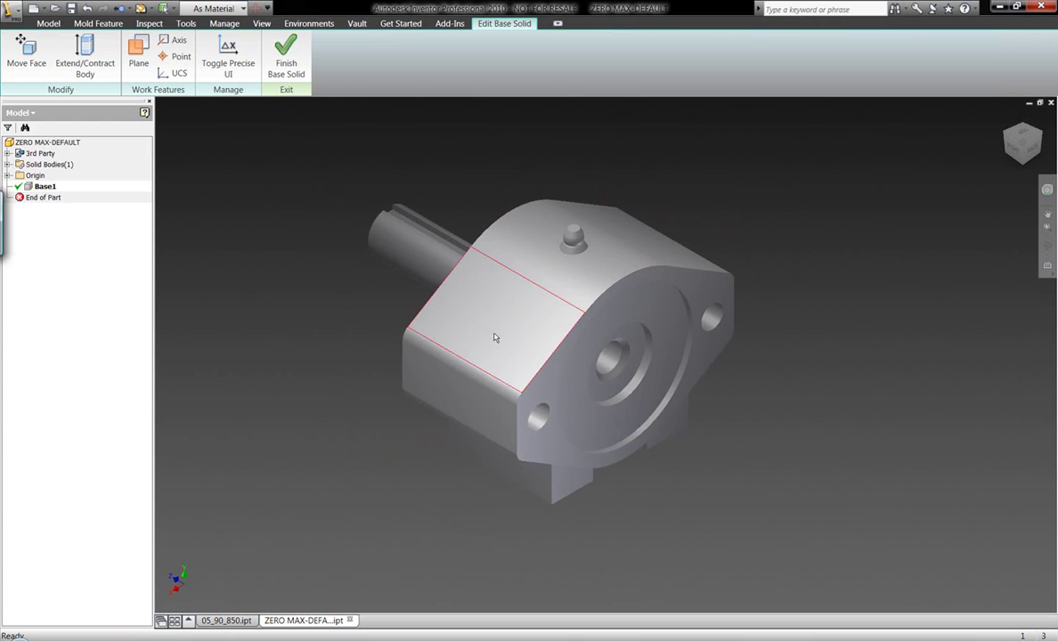
- Delete the upper and lower bevel faces along one side edge
click(473, 372)
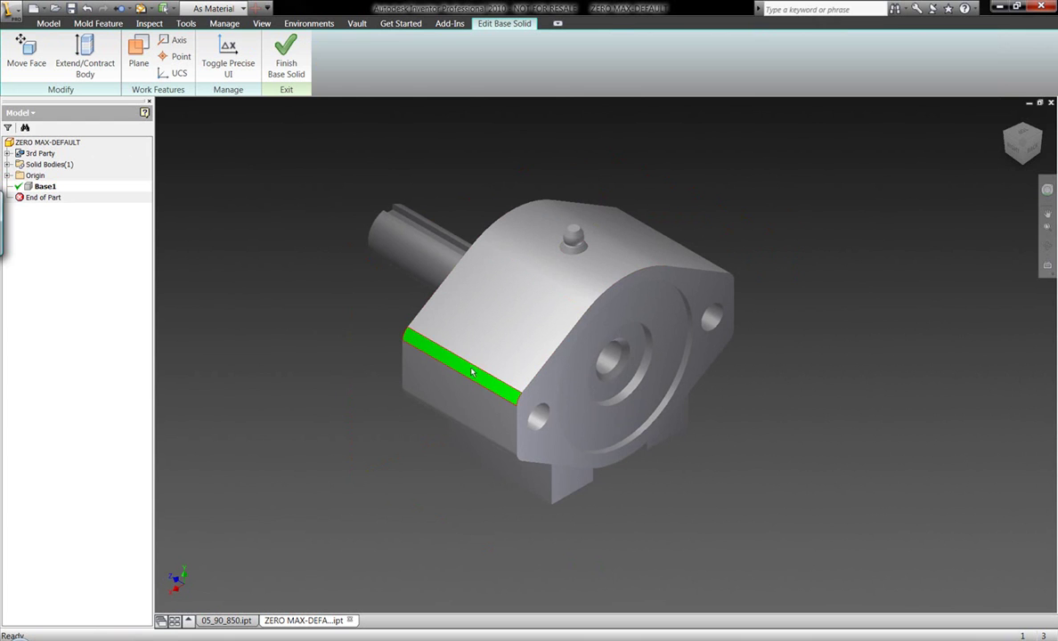
key(F5)
click(477, 442)
right_click(477, 442)
key(Escape)
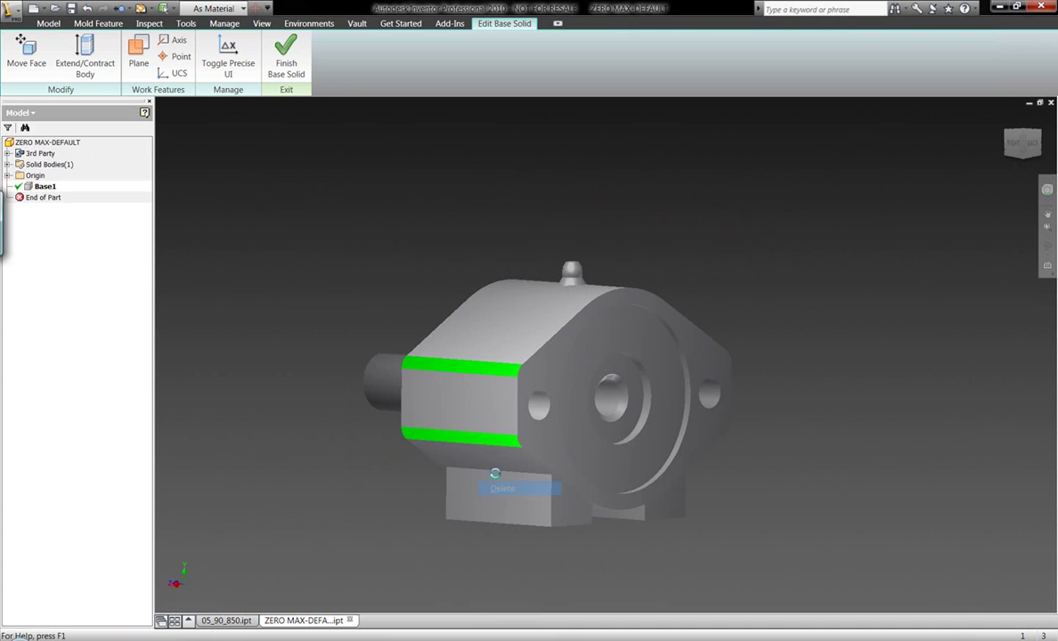
key(Escape)
scroll(501, 390, down, 3)
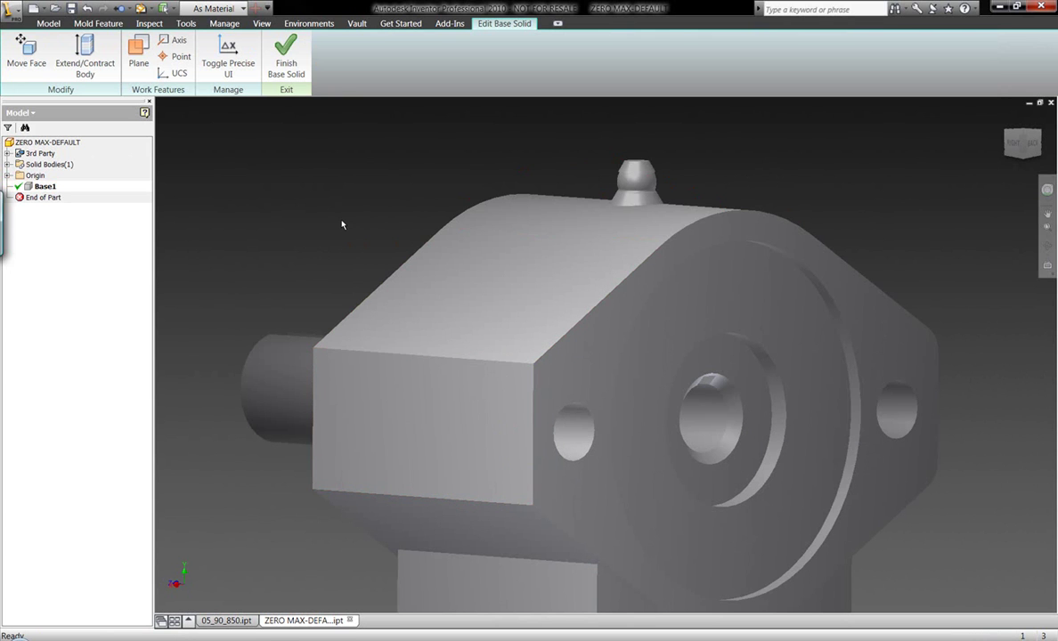
scroll(345, 218, up, 3)
key(F4)
drag(353, 209, 365, 245)
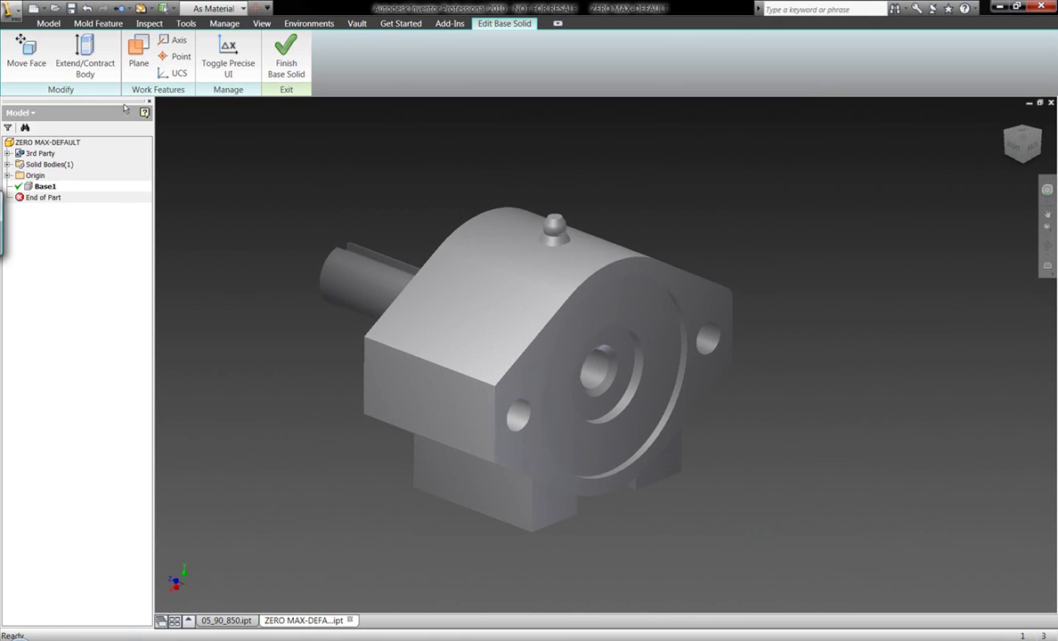
- Move the front flange face and two lower block faces outward 2 in
click(37, 59)
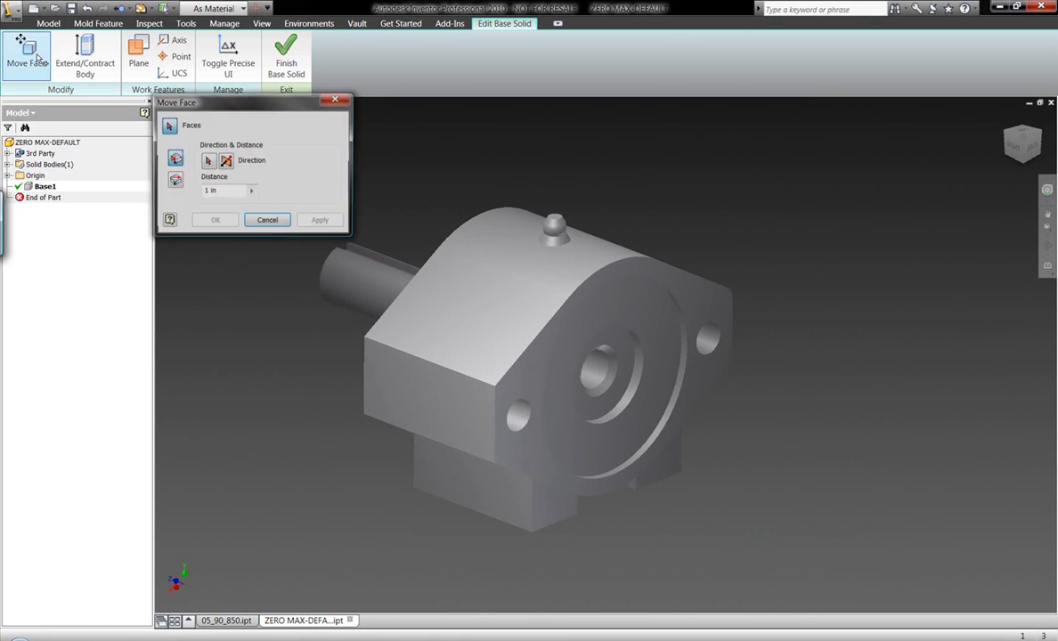
click(531, 371)
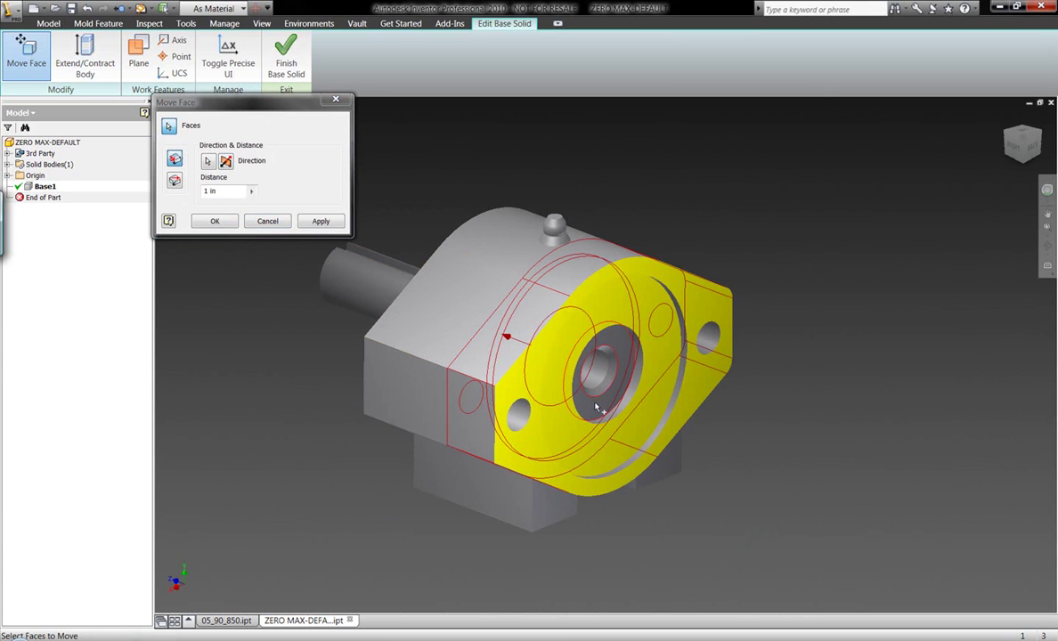
click(563, 513)
click(682, 479)
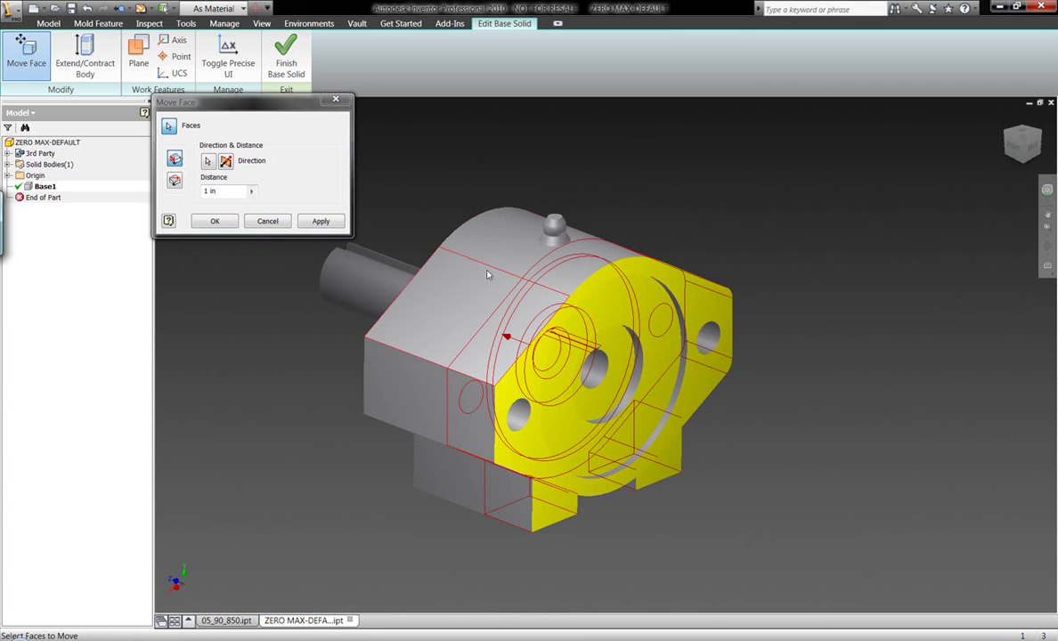
shift+middle_drag(361, 255, 514, 255)
drag(229, 192, 203, 193)
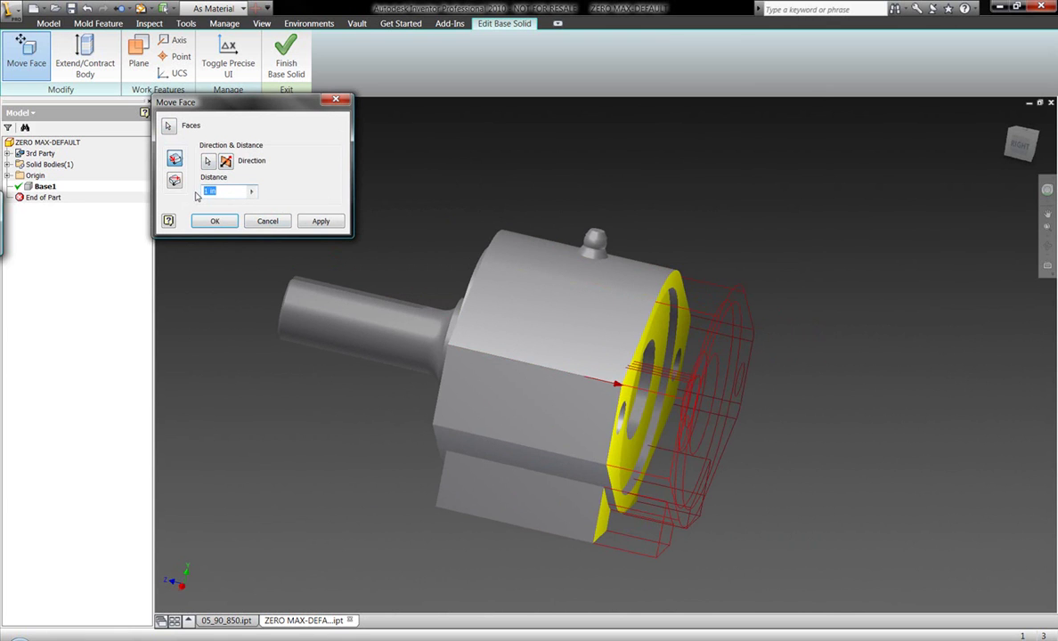
text(2)
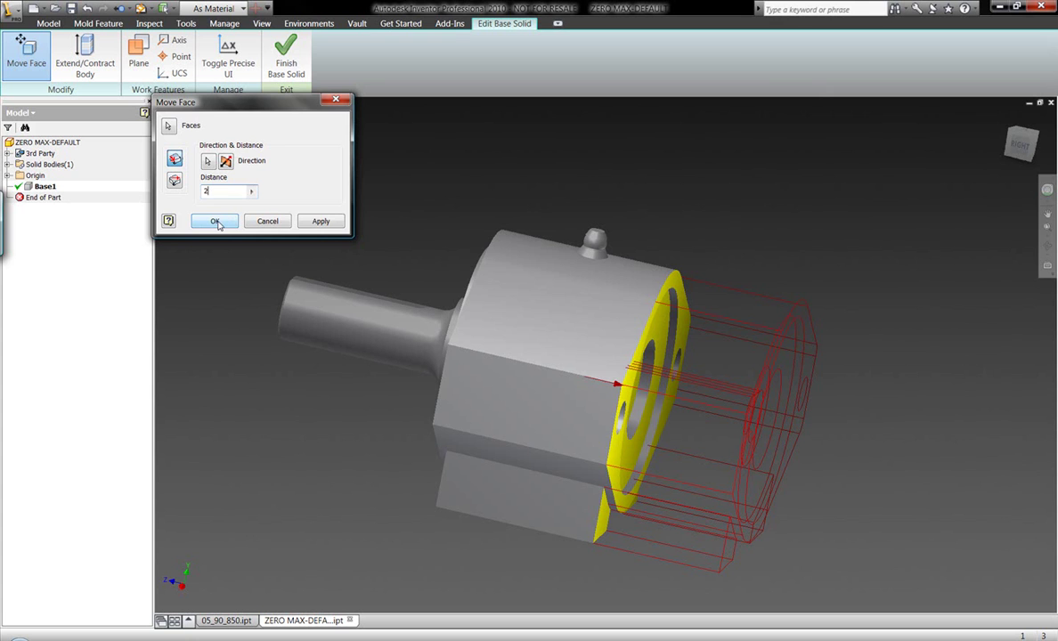
click(217, 222)
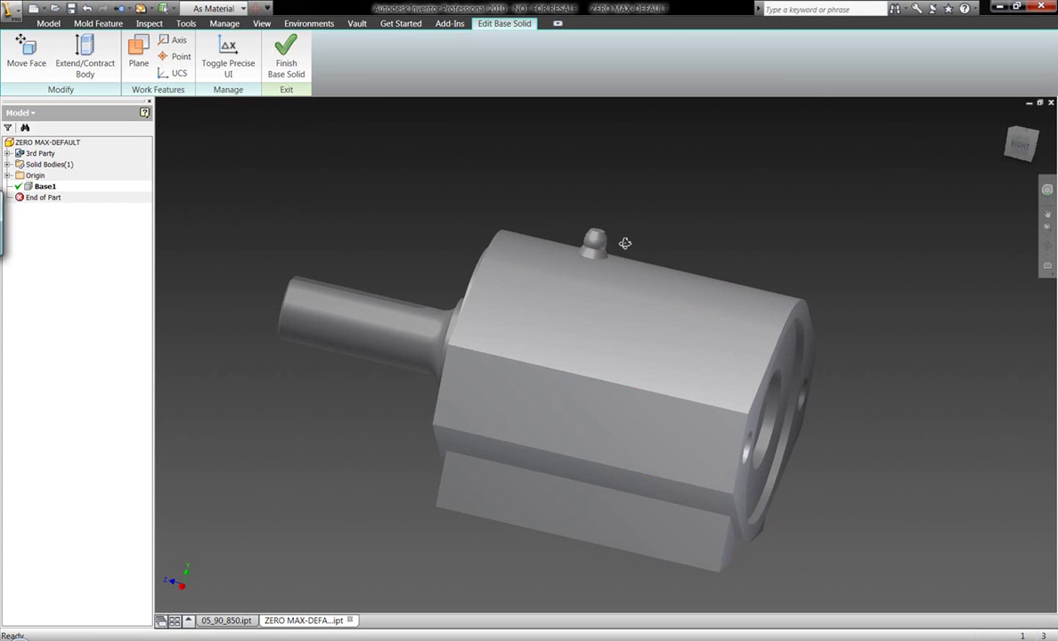
key(F4)
- Delete the upper and lower bevel strips on the part's other side
drag(611, 239, 413, 227)
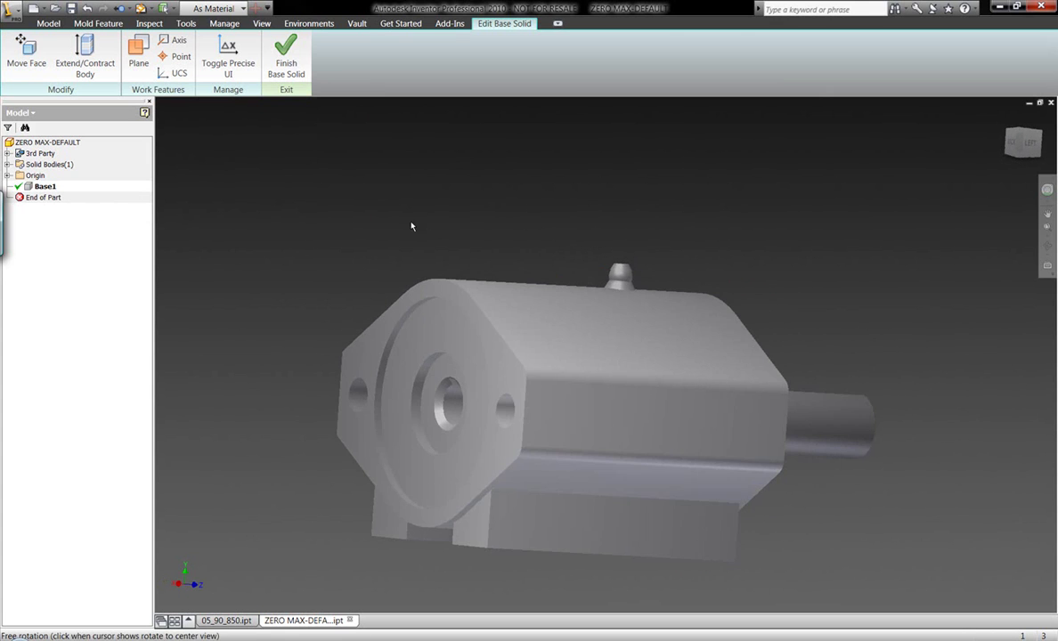
click(584, 379)
ctrl+click(578, 458)
right_click(579, 457)
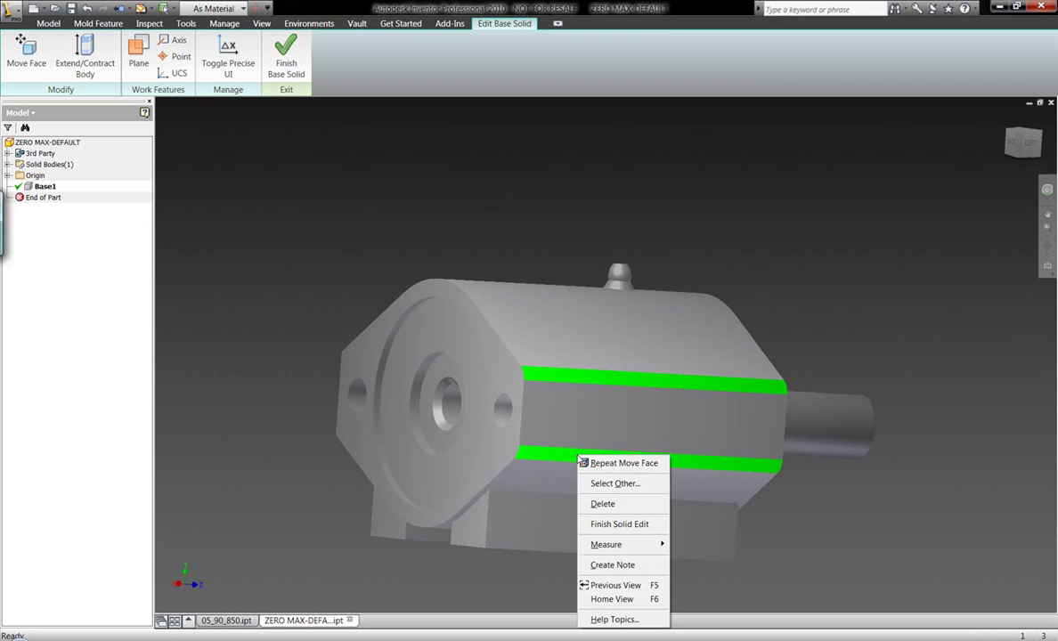
click(603, 505)
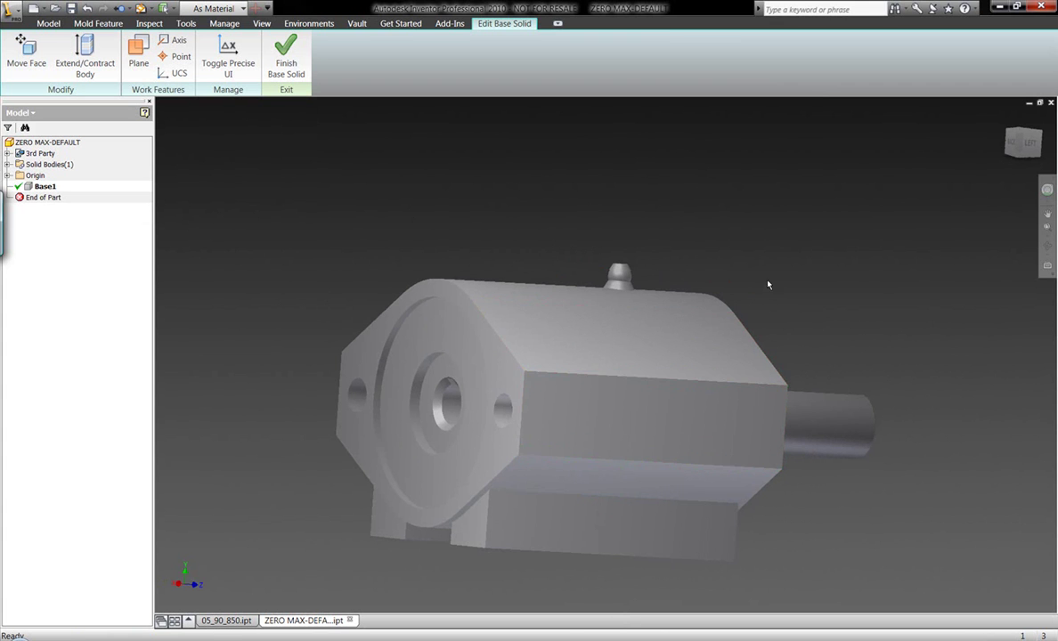
- Finish base-solid editing and return to normal part modelling
drag(768, 282, 789, 283)
drag(552, 264, 670, 265)
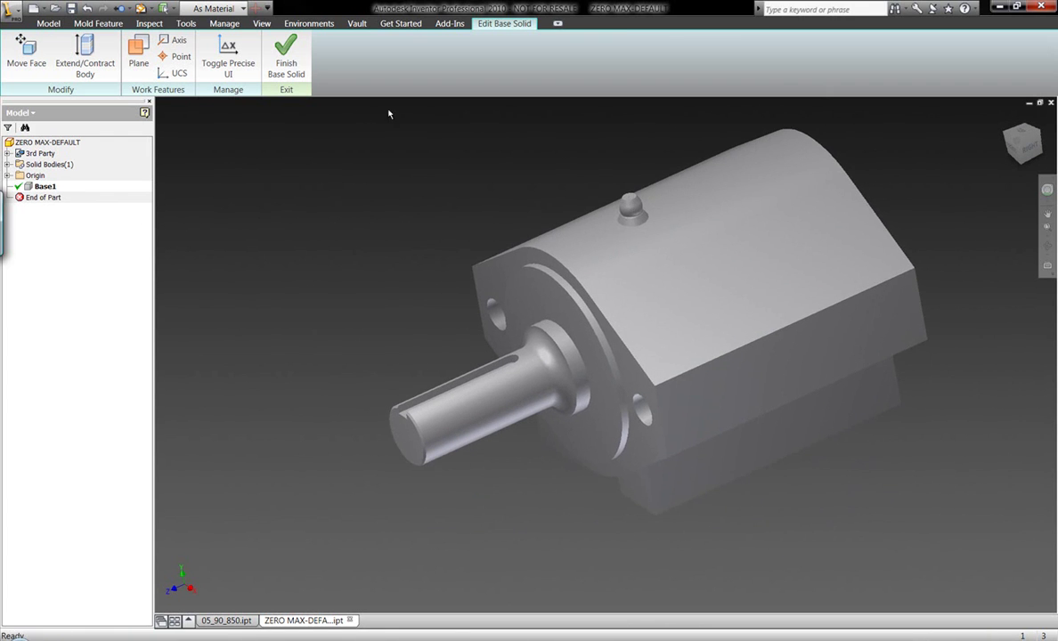
click(287, 55)
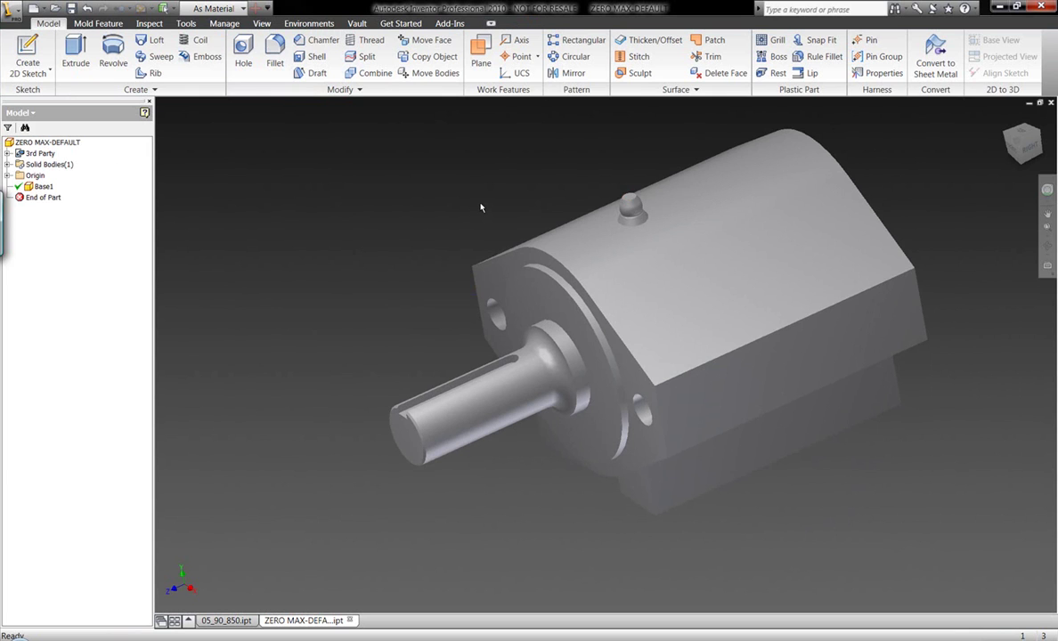
middle_drag(481, 207, 449, 224)
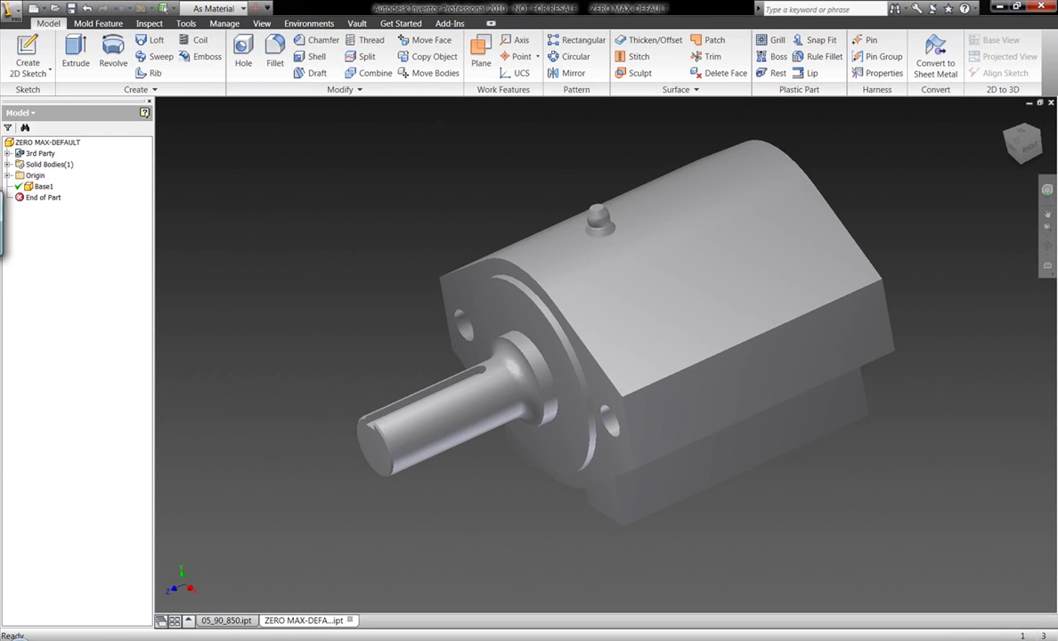